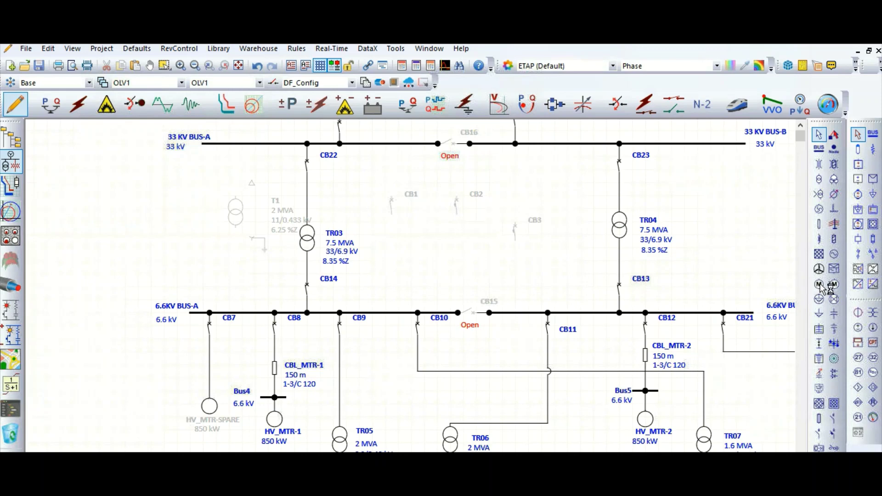
- Drop a new induction motor, Mtr1, onto blank diagram space left of transformer T1
click(819, 285)
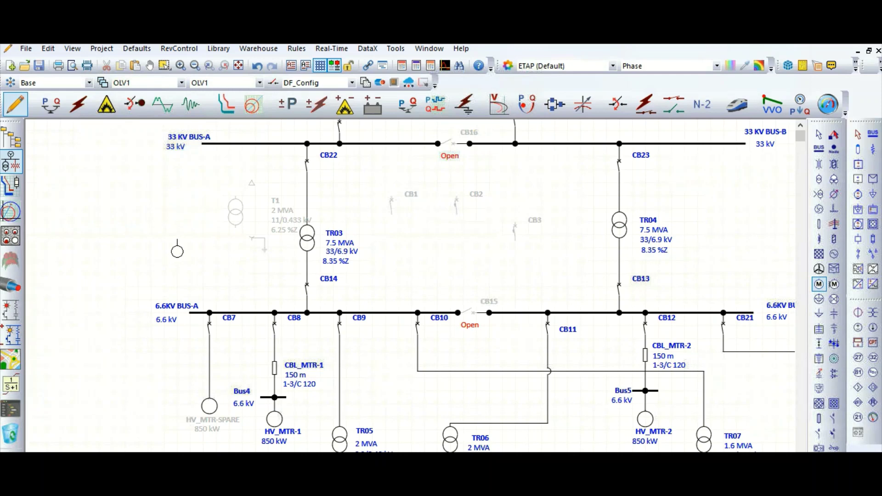
click(175, 237)
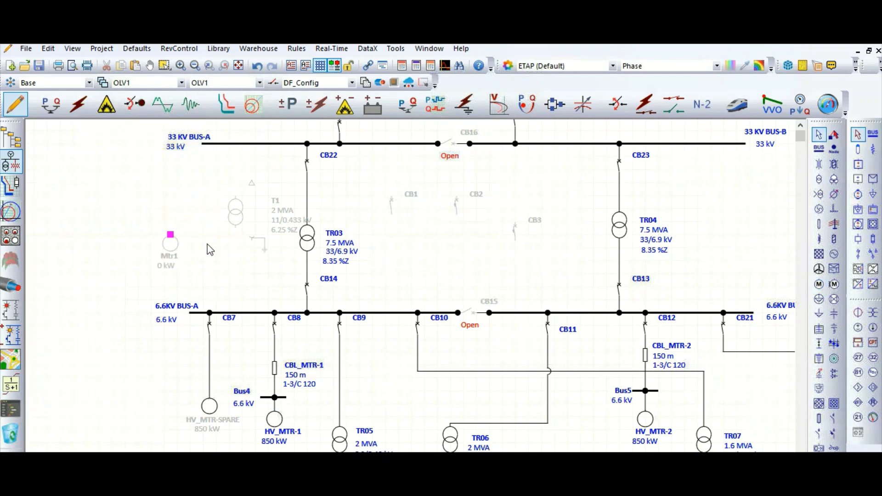
- Open Mtr1's editor and review its Info page: demand factors 100/50/0, status kept Continuous
double_click(171, 248)
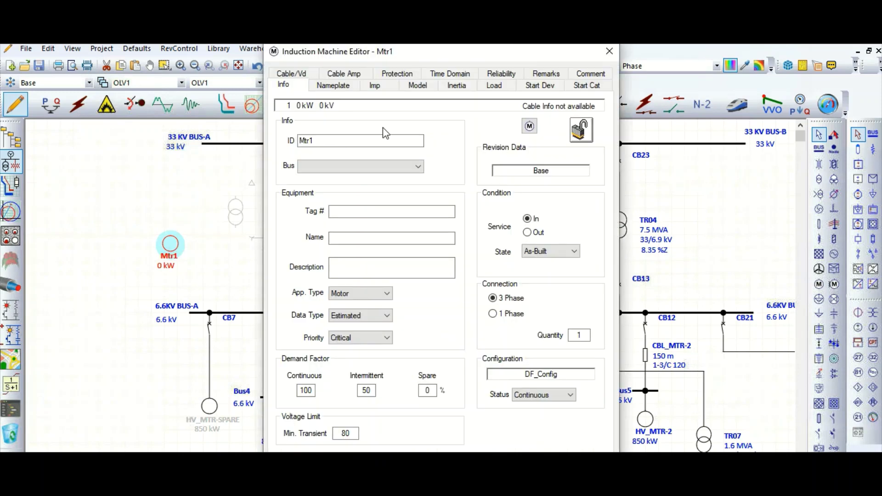
click(324, 142)
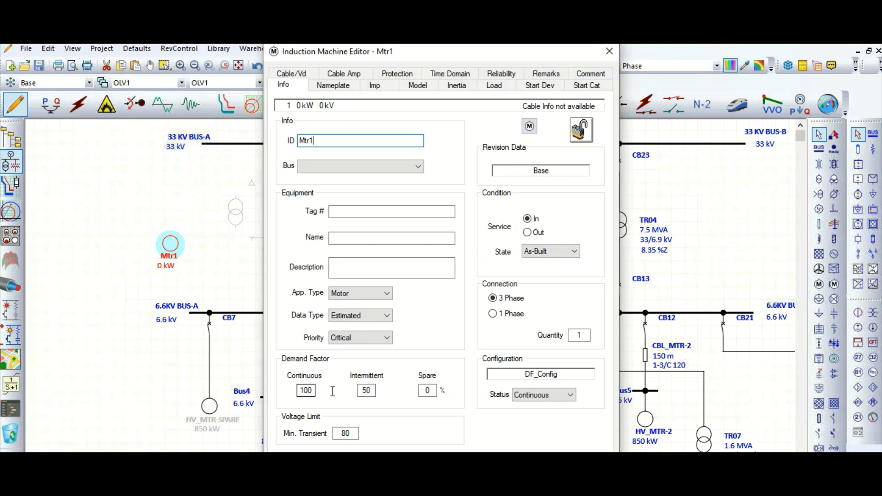
click(374, 393)
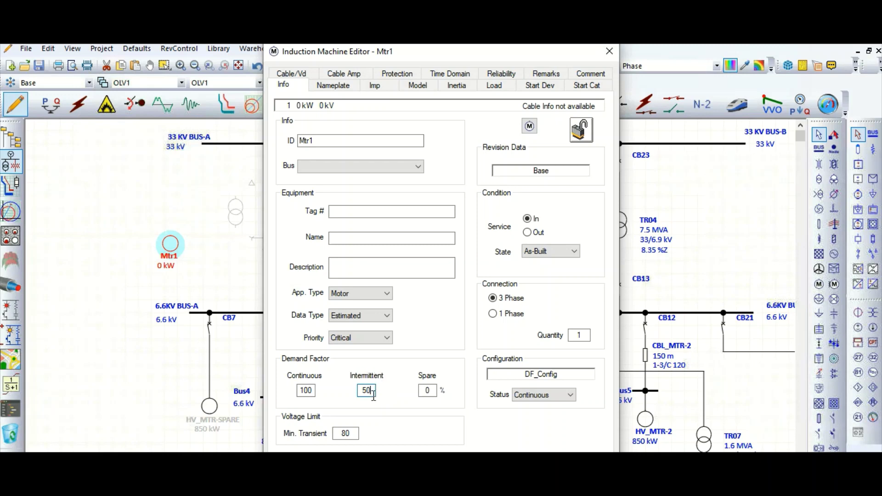
click(435, 391)
click(569, 396)
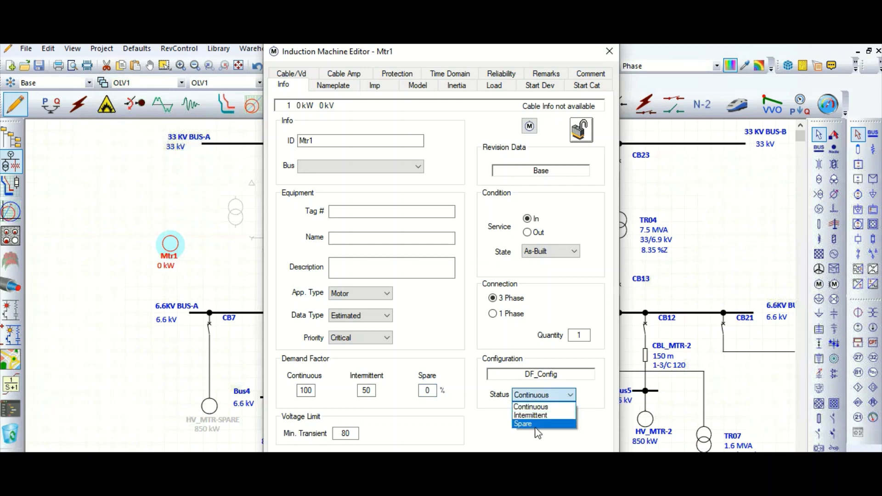
click(499, 422)
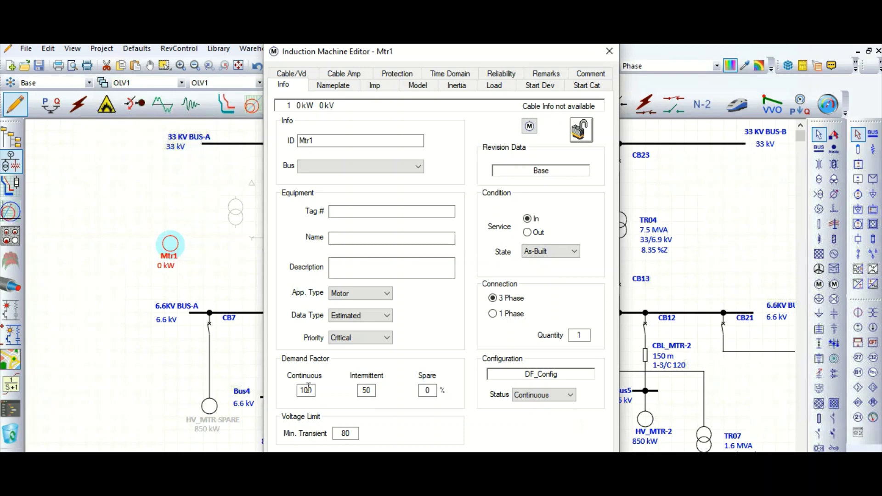
click(534, 395)
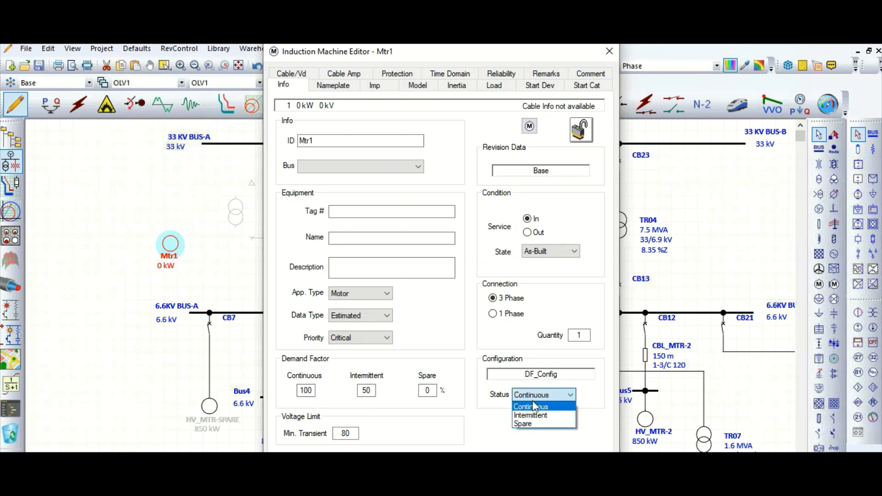
click(399, 397)
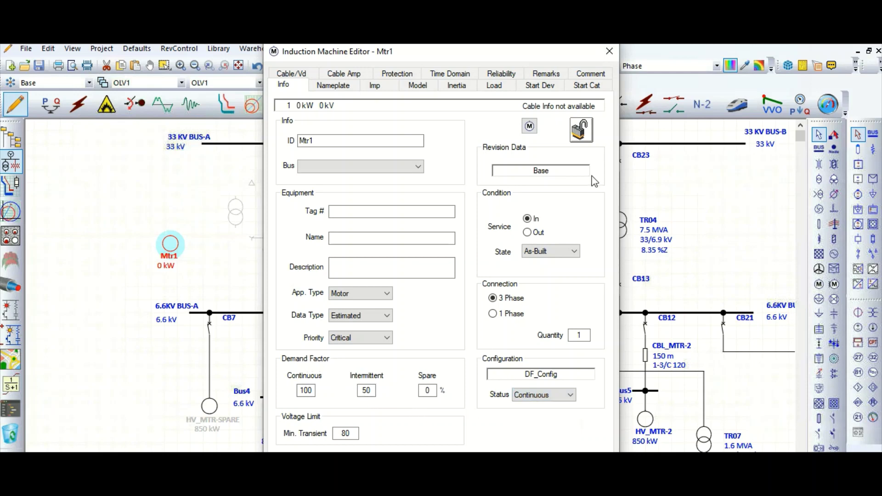
- Enter 132 kW and 0.415 kV as Mtr1's nameplate ratings
click(338, 86)
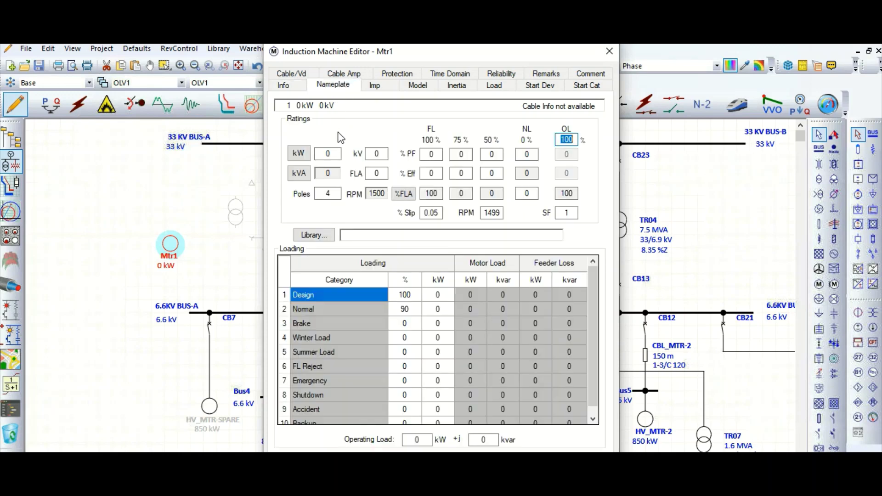
click(335, 152)
key(BackSpace)
text(132)
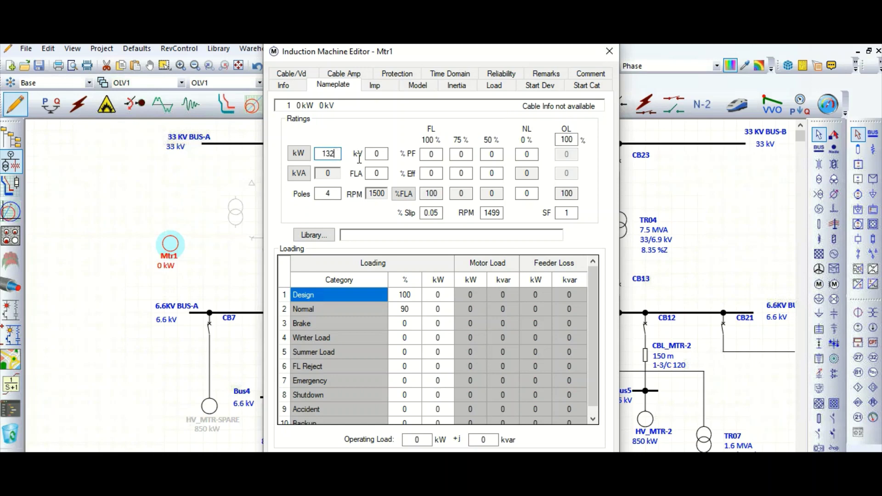
click(383, 156)
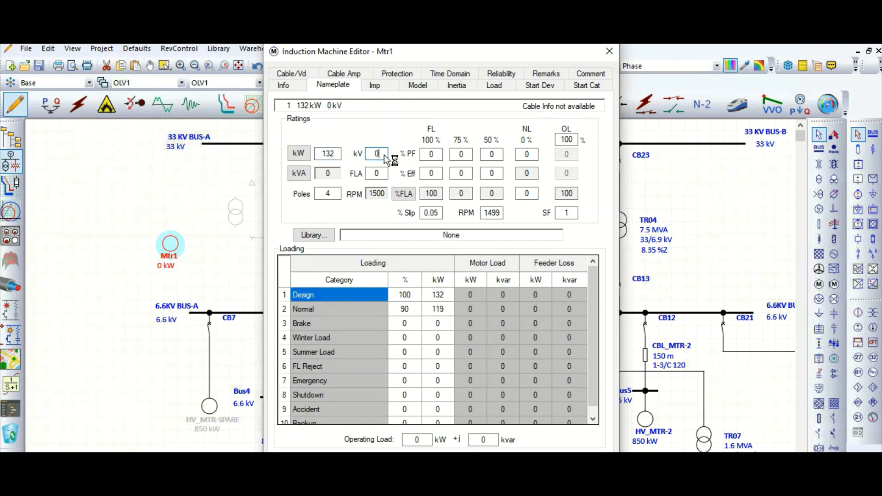
key(BackSpace)
text(415)
key(Left)
key(Left)
key(Left)
text(0.)
- Apply the MFR typical nameplate values: 91.66 %PF, 92.68 %Eff, 155.4 kVA, 216.2 A FLA
click(432, 155)
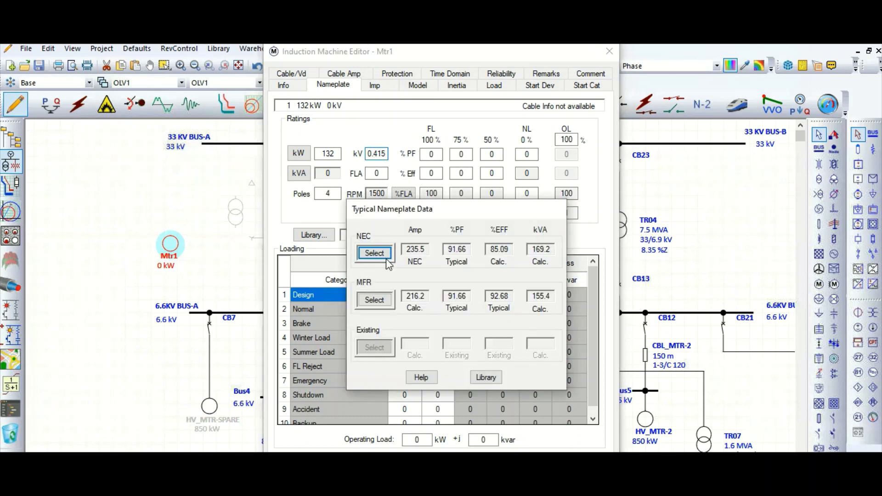
click(375, 301)
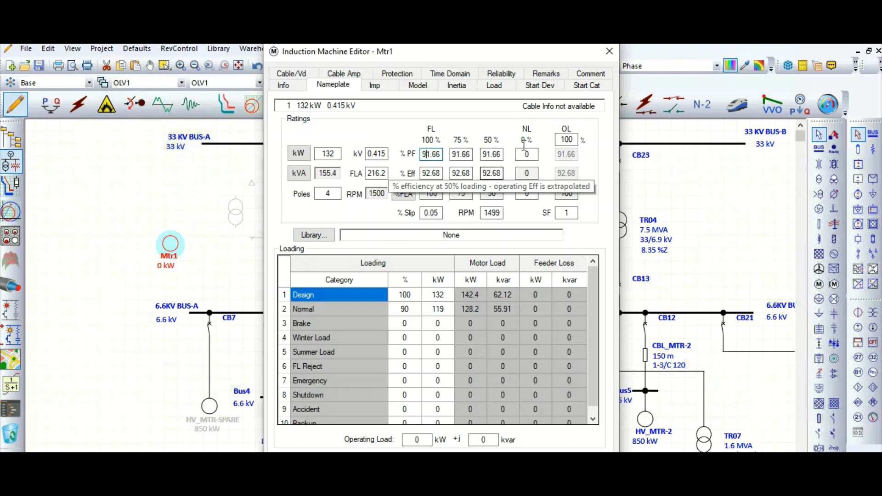
click(439, 173)
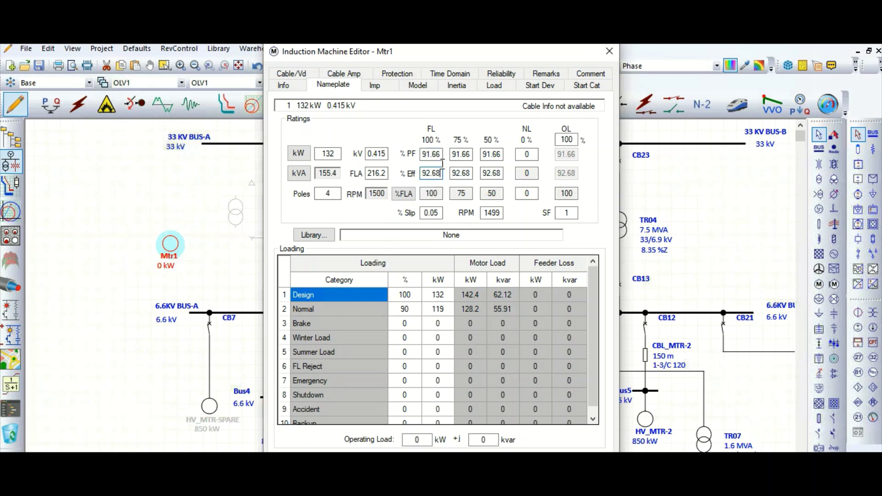
click(465, 154)
click(370, 178)
click(335, 192)
click(413, 292)
click(414, 292)
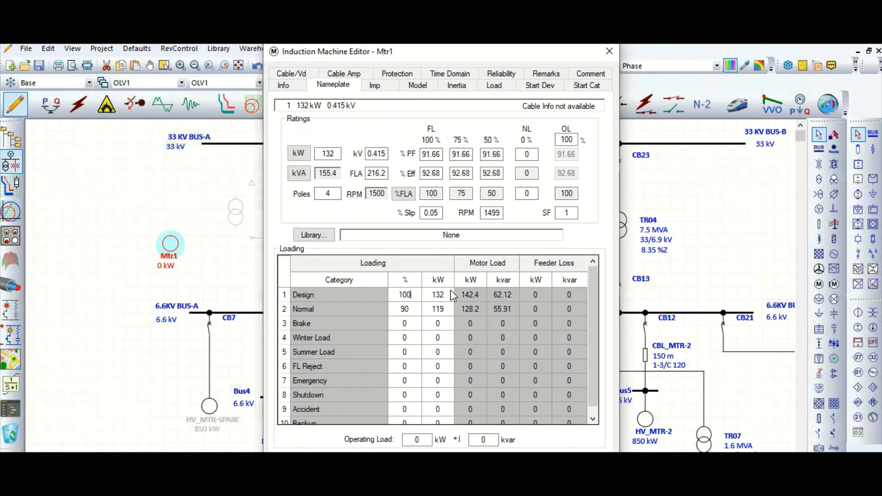
- Change the Normal loading from 90% to 75% (99 kW), then start editing the Winter Load percentage
click(417, 308)
key(BackSpace)
text(75)
key(Tab)
key(F2)
click(413, 308)
click(440, 309)
click(415, 342)
text(0)
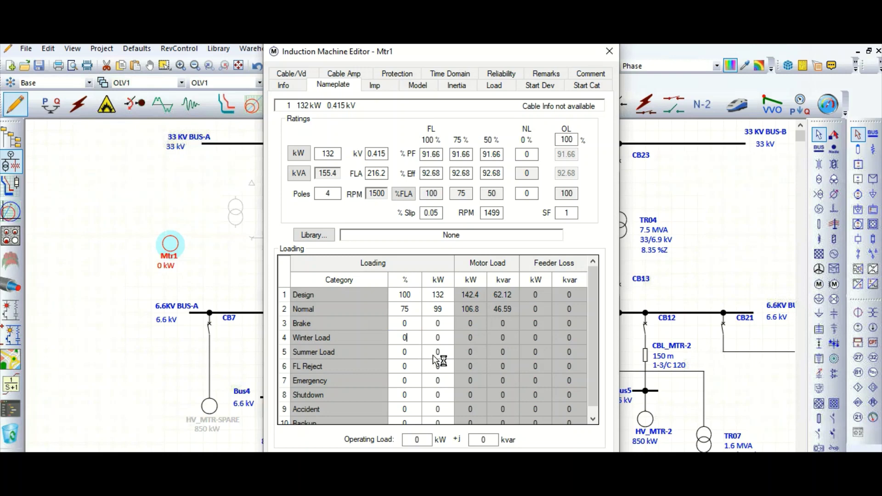